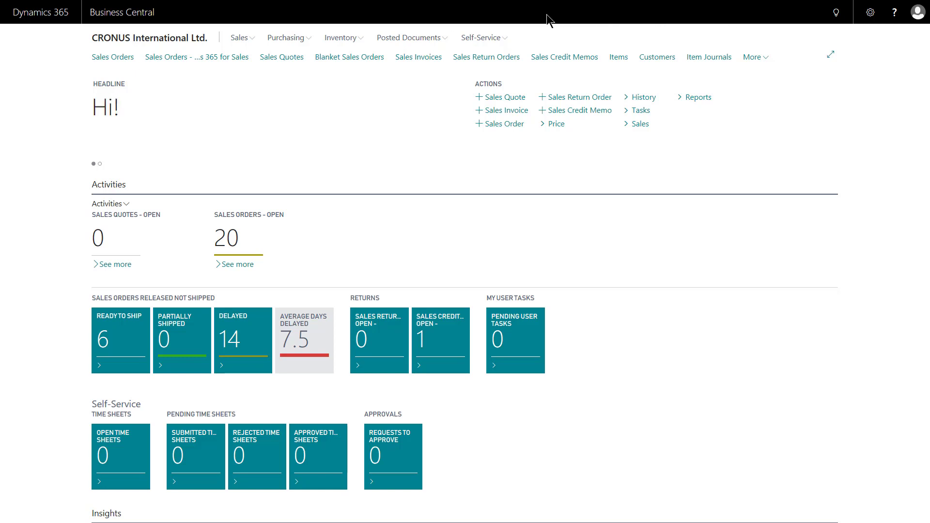
Look through the search, settings, user settings, help and account menus without changing anything.
click(836, 18)
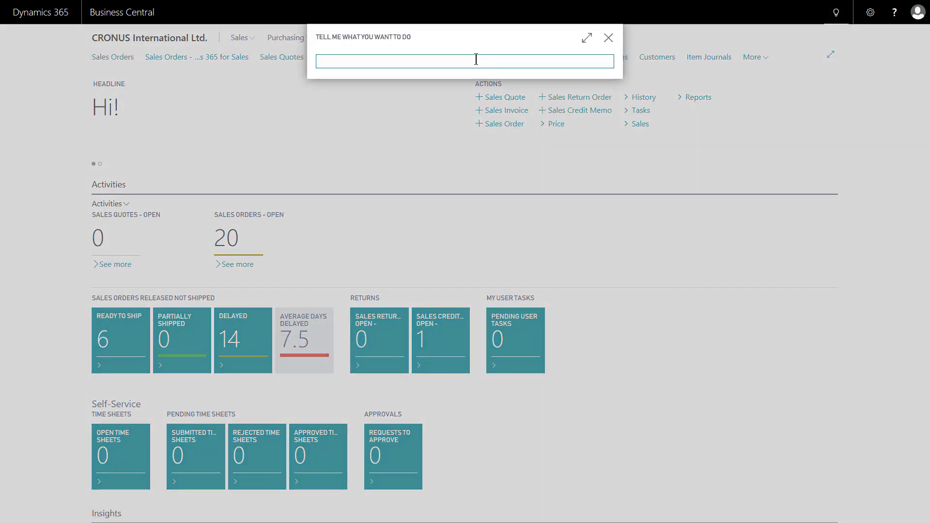
click(609, 39)
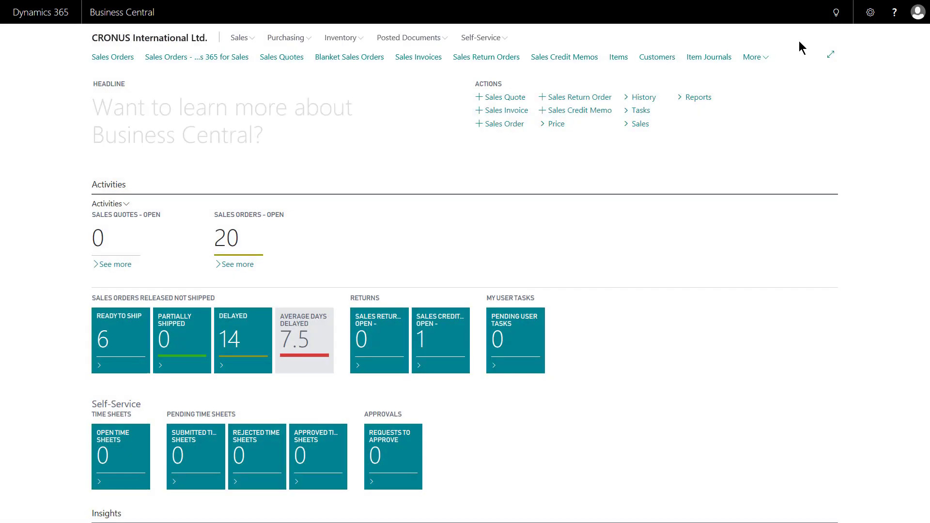
click(871, 13)
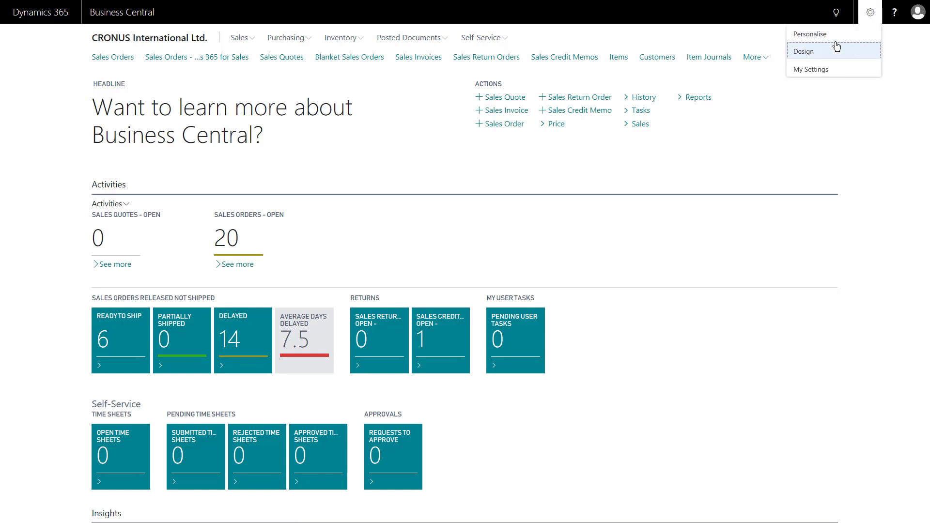
click(808, 68)
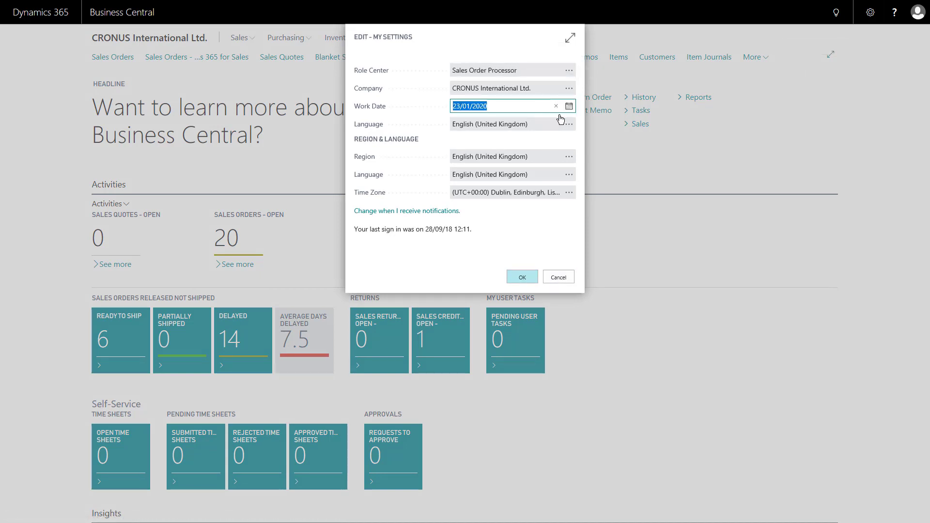
click(558, 279)
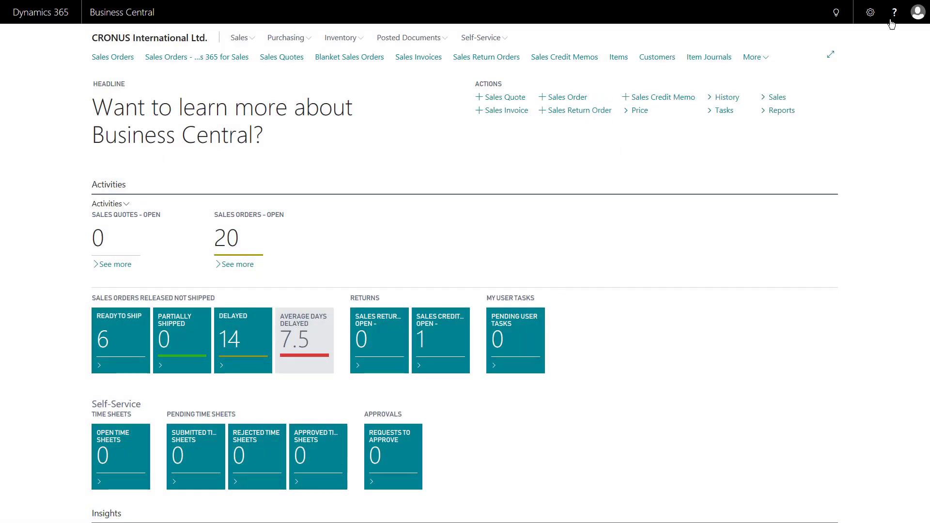
click(895, 15)
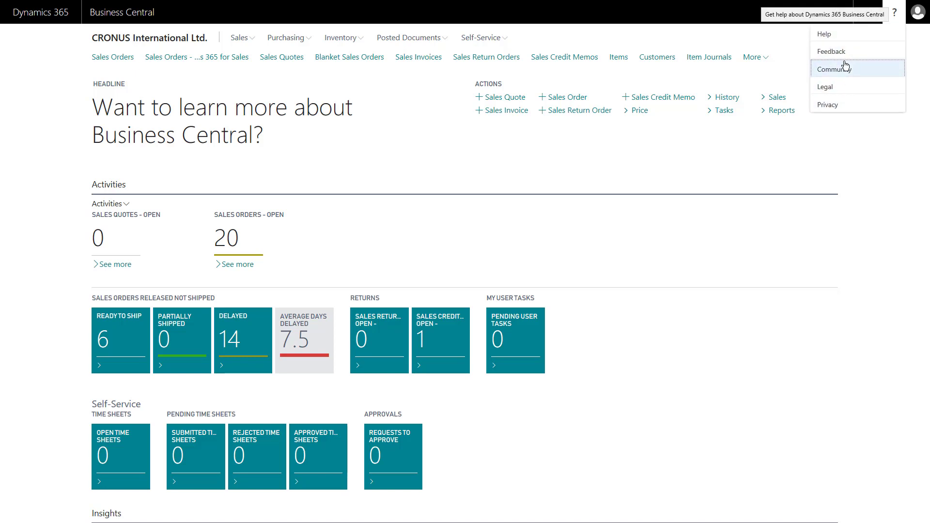
click(919, 17)
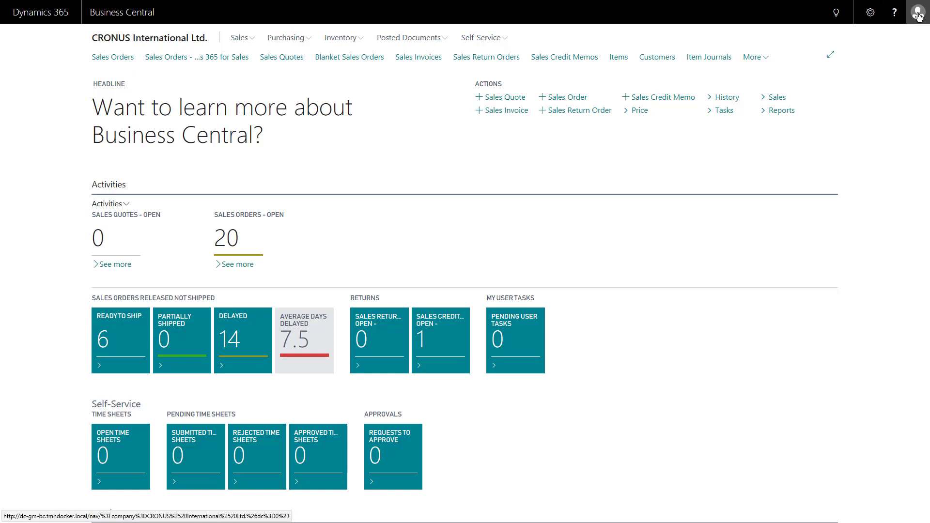
click(919, 17)
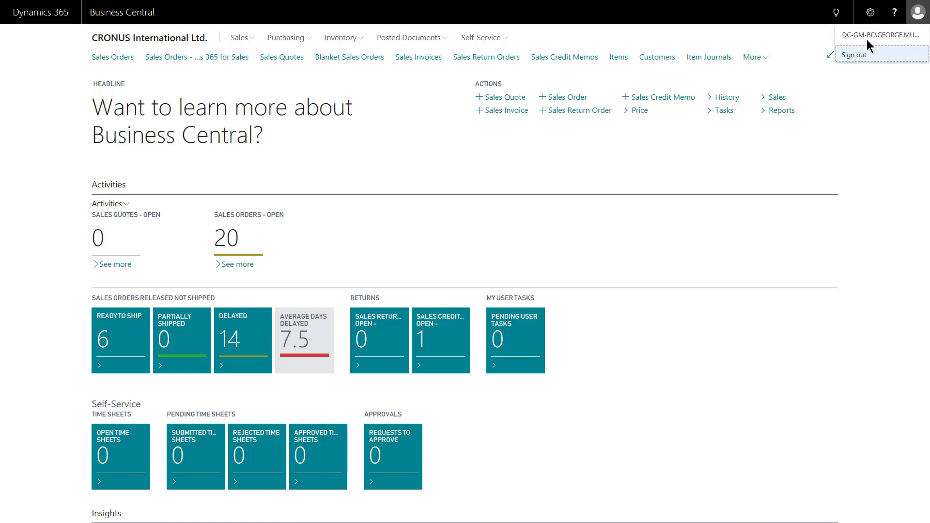
click(890, 78)
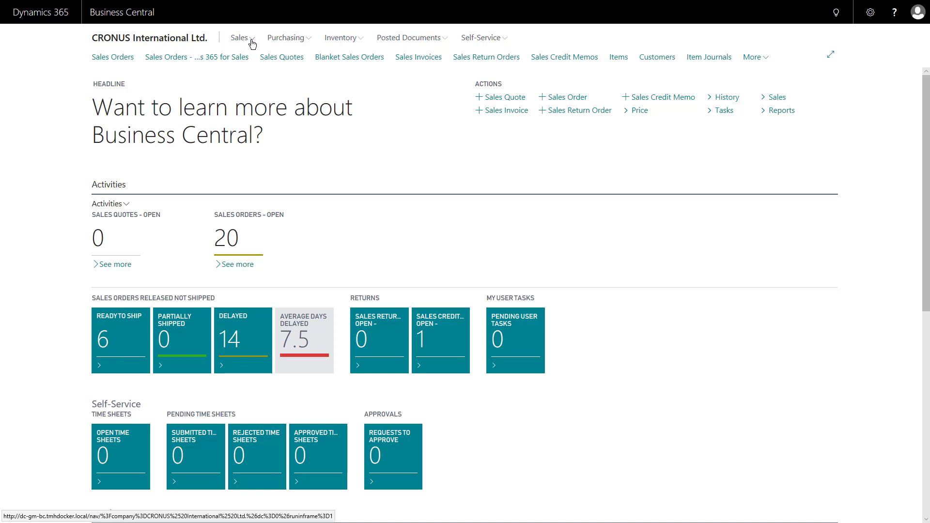
Open the Customers list, with balances per customer, from the Sales navigation links.
click(230, 44)
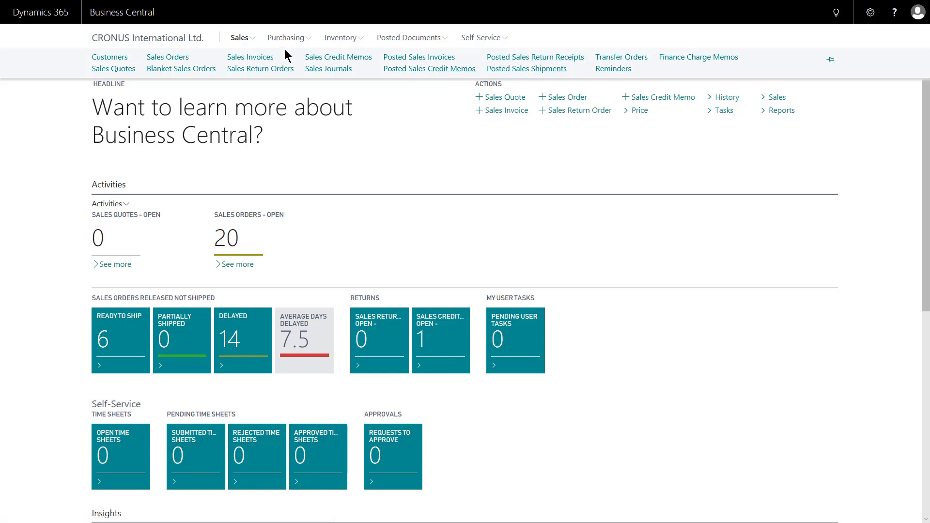
click(241, 37)
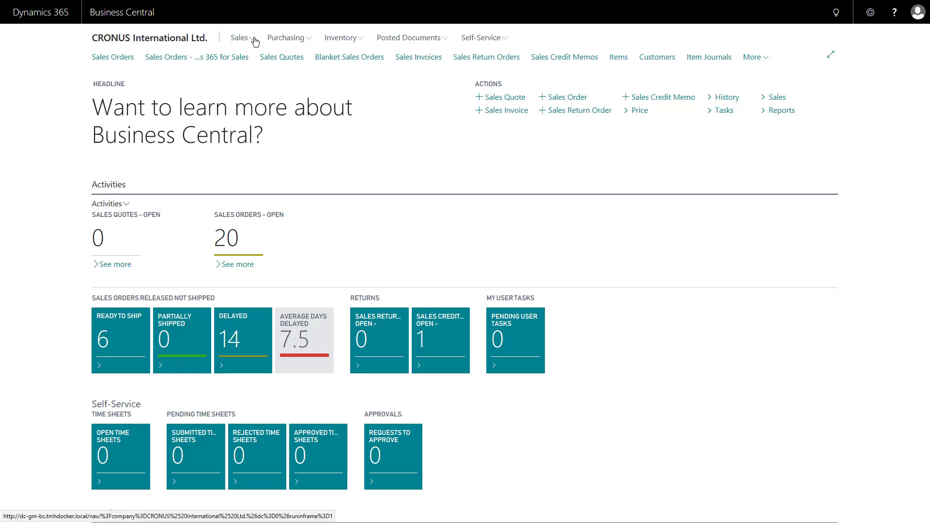
click(254, 41)
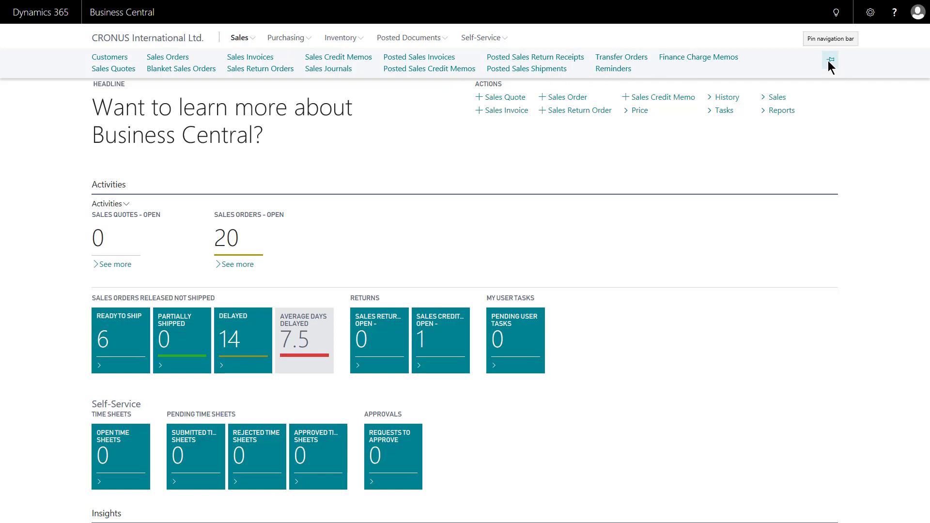
click(110, 56)
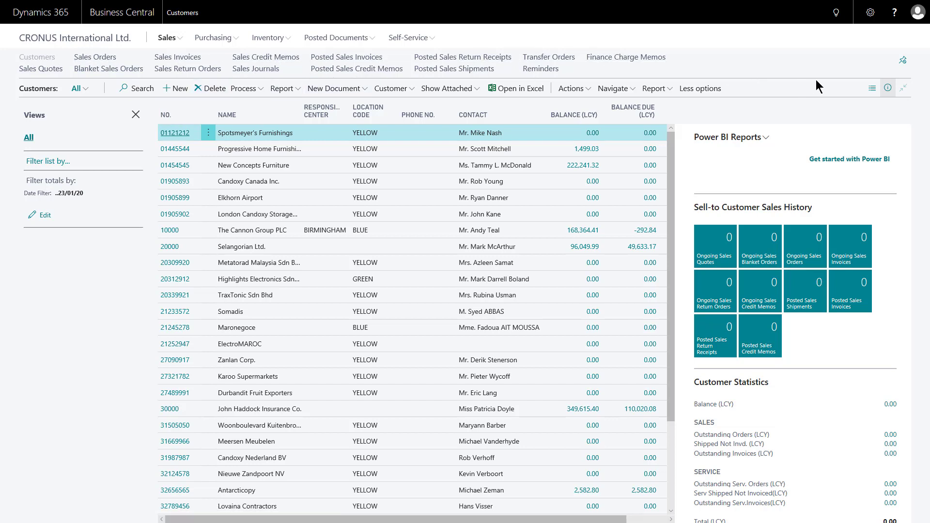
Return to the CRONUS International Ltd. Role Center and show the Sales links again.
click(903, 60)
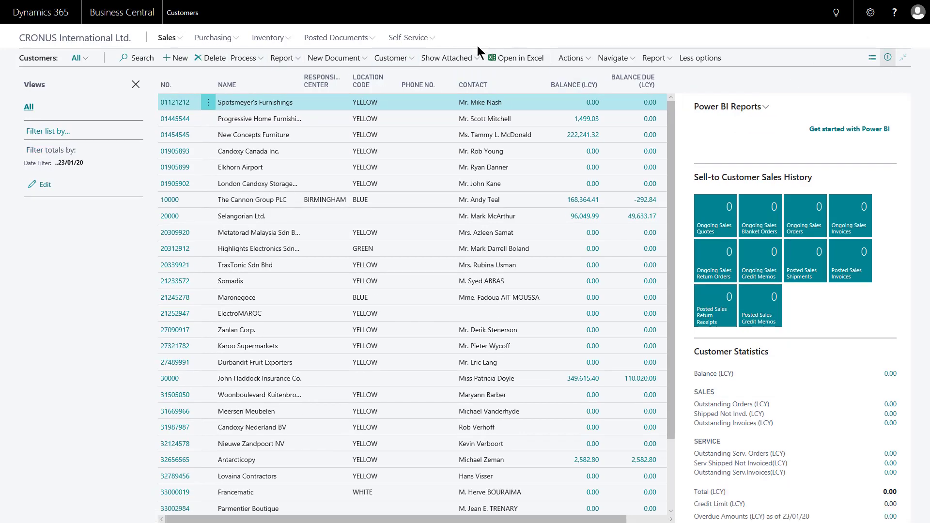
click(74, 41)
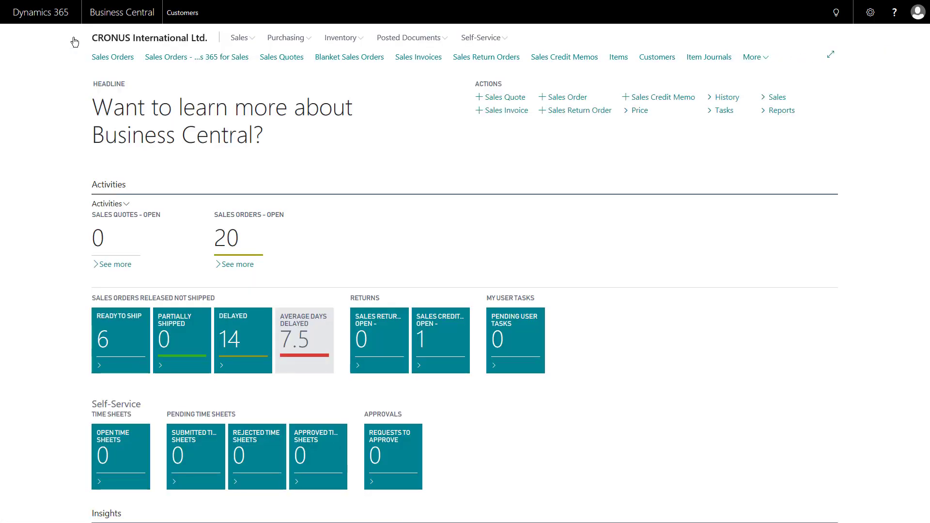
click(254, 42)
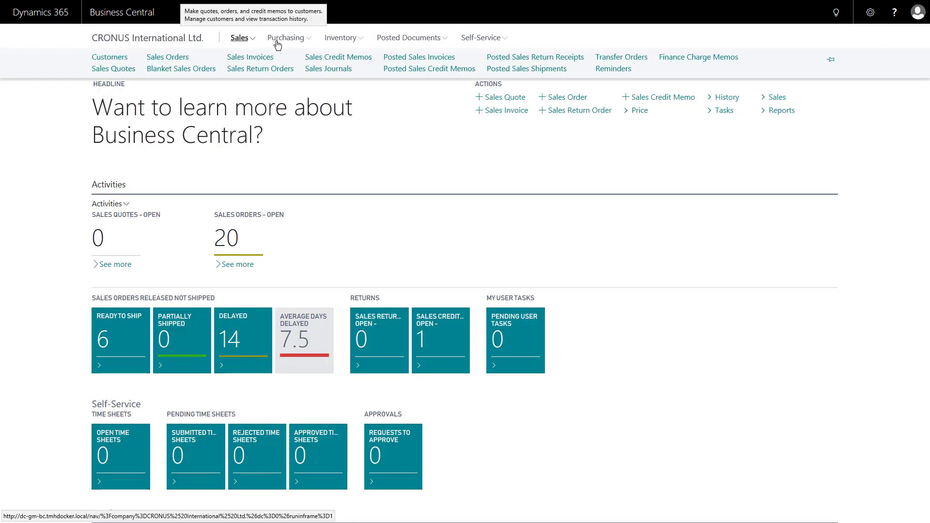
Show the Purchasing, Inventory and Posted Documents navigation links in turn.
click(305, 38)
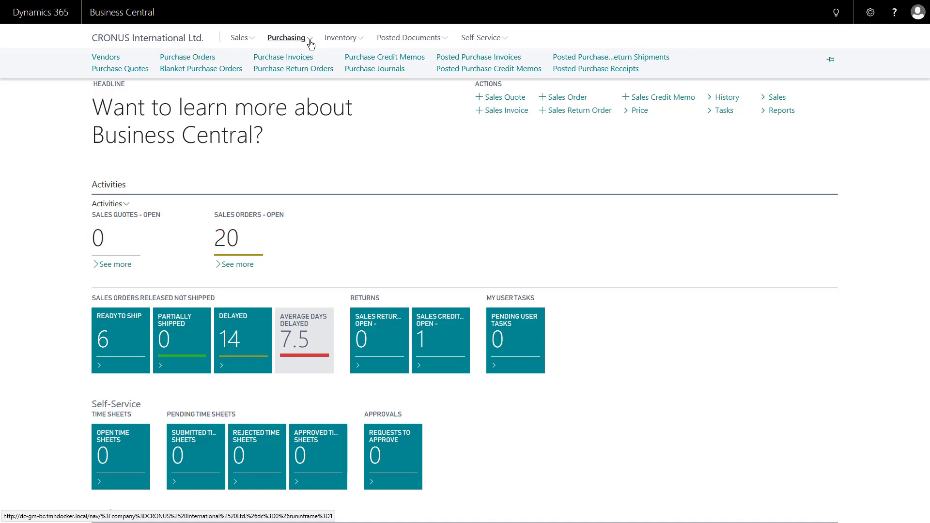
click(360, 44)
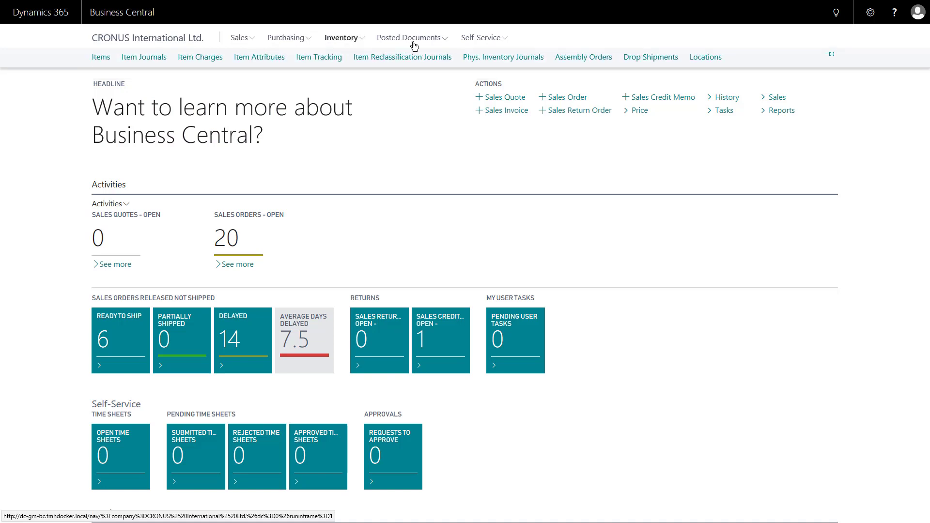
click(446, 44)
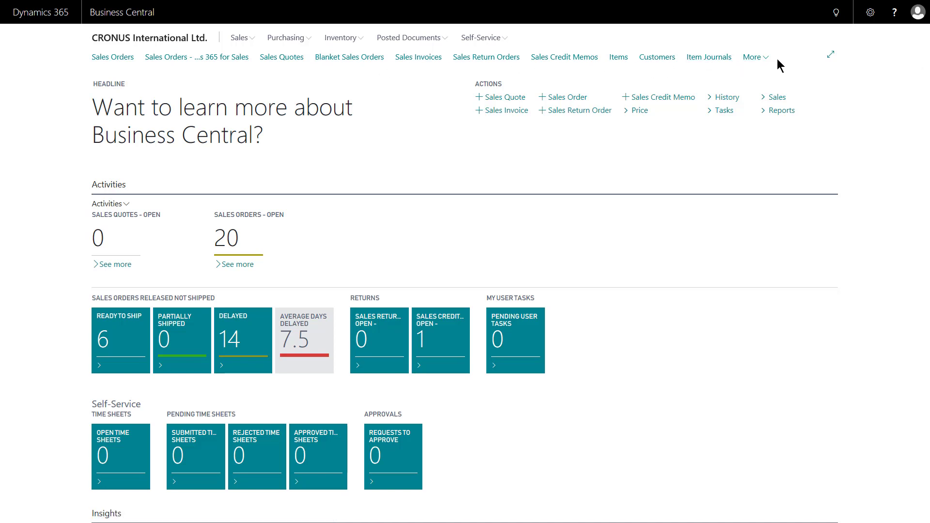
click(831, 58)
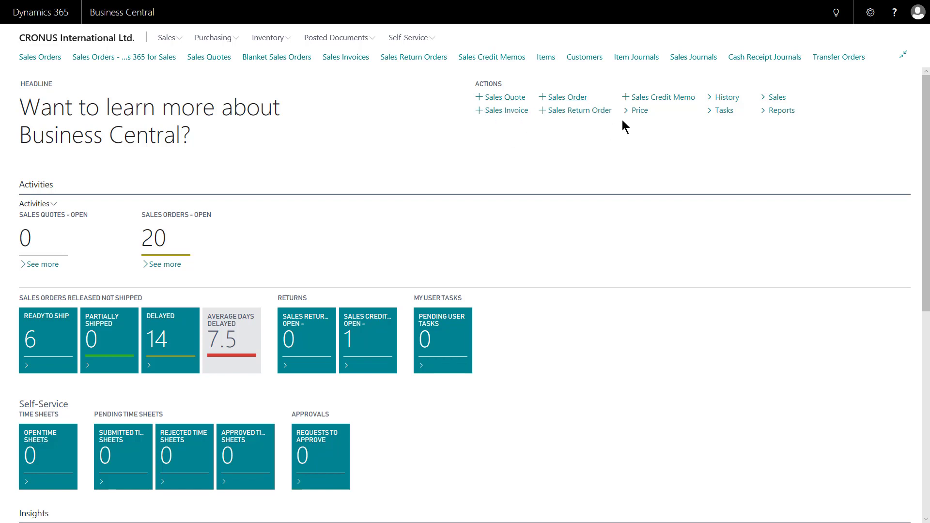
click(653, 113)
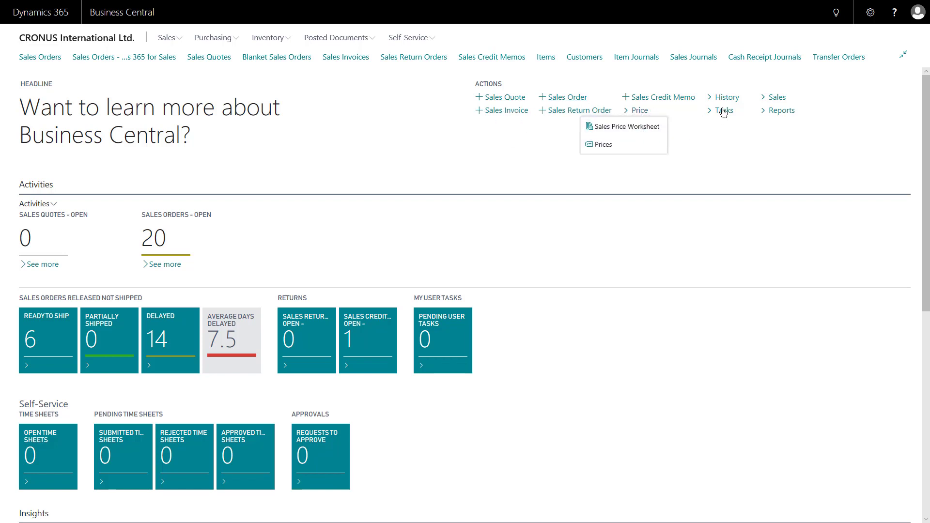
click(739, 112)
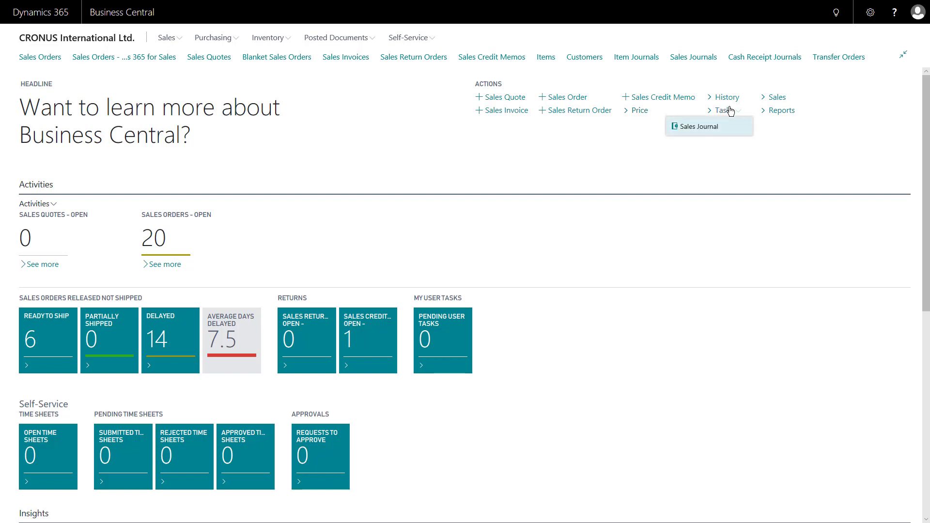
click(745, 102)
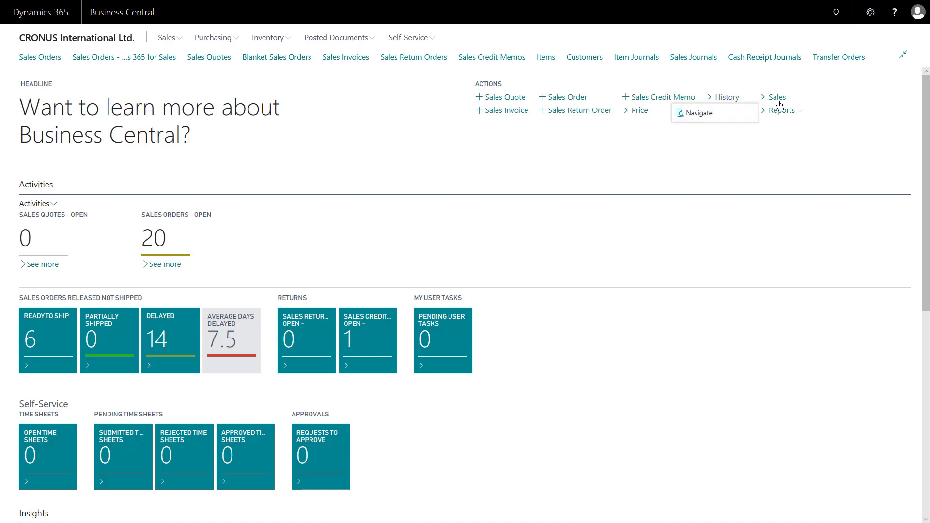
click(794, 98)
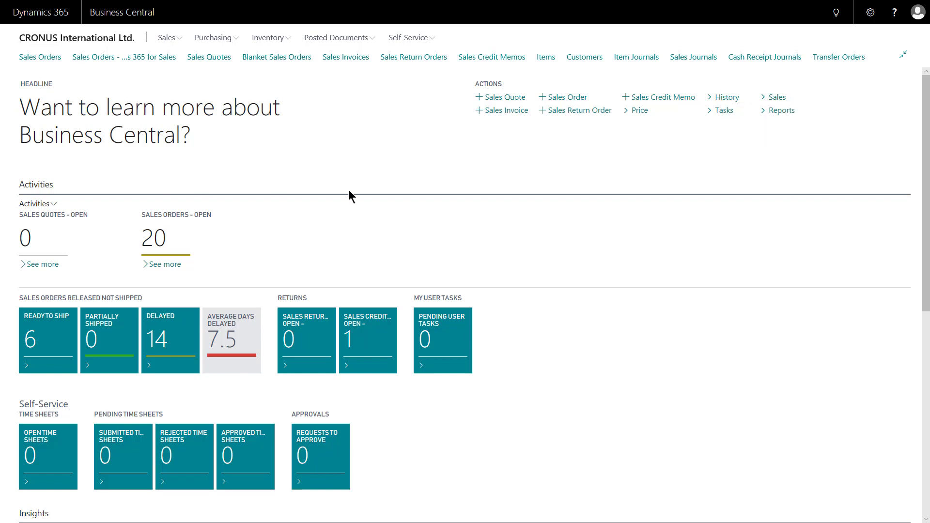
scroll(270, 225, down, 3)
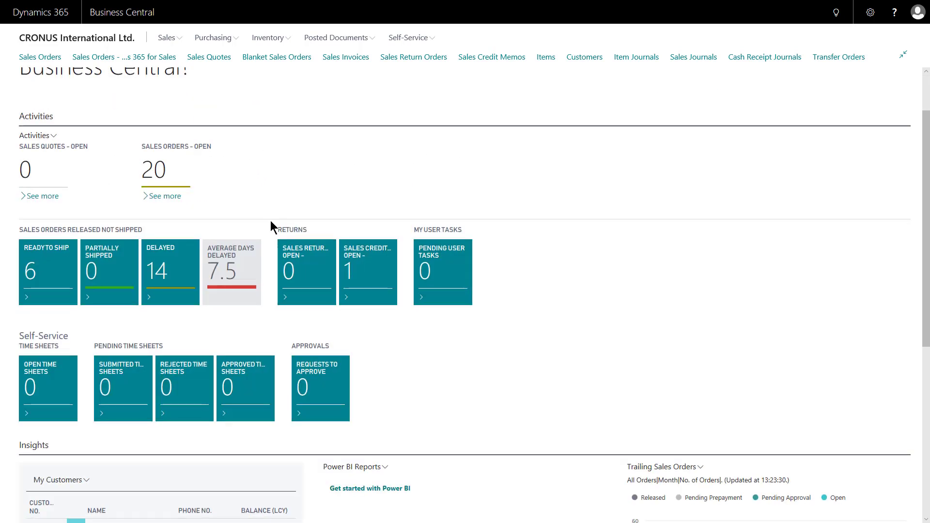
scroll(199, 171, up, 2)
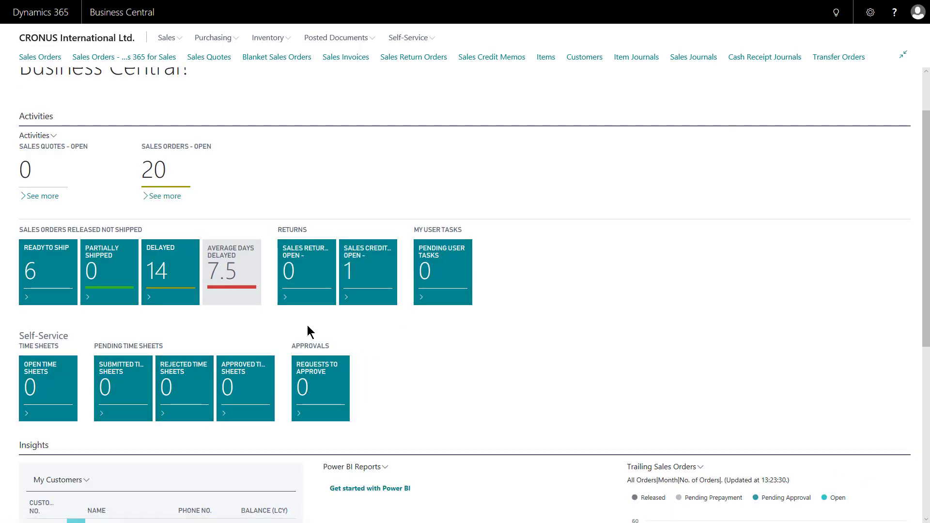
click(48, 270)
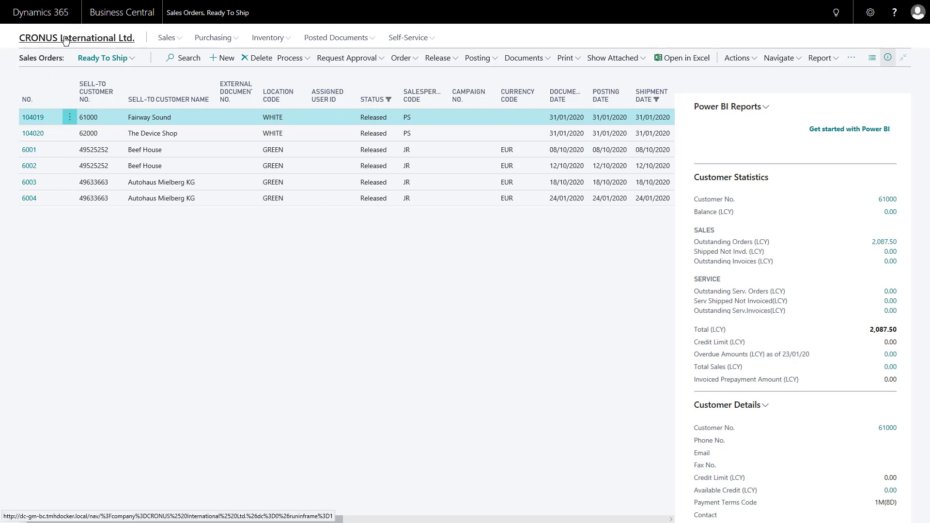
key(Escape)
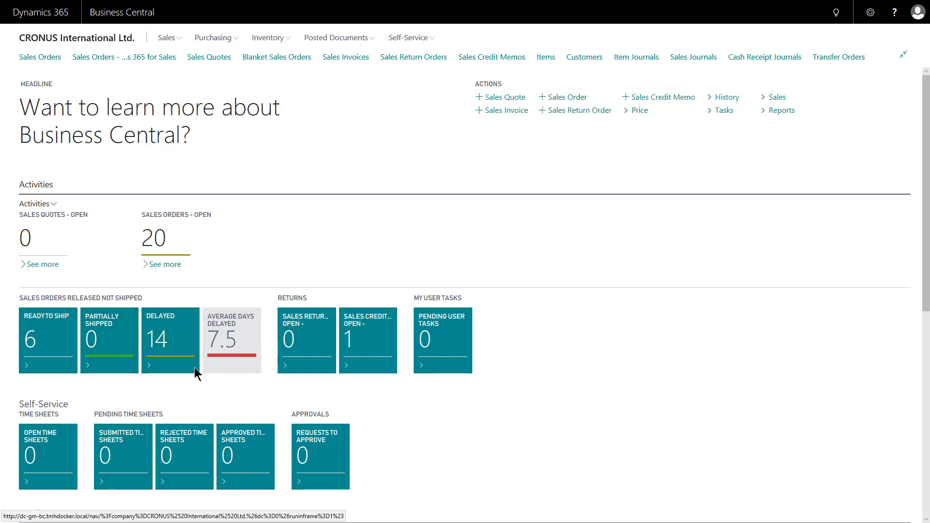
Scroll down to the Insights area with My Customers, My Items and the Trailing Sales Orders chart.
scroll(197, 388, down, 4)
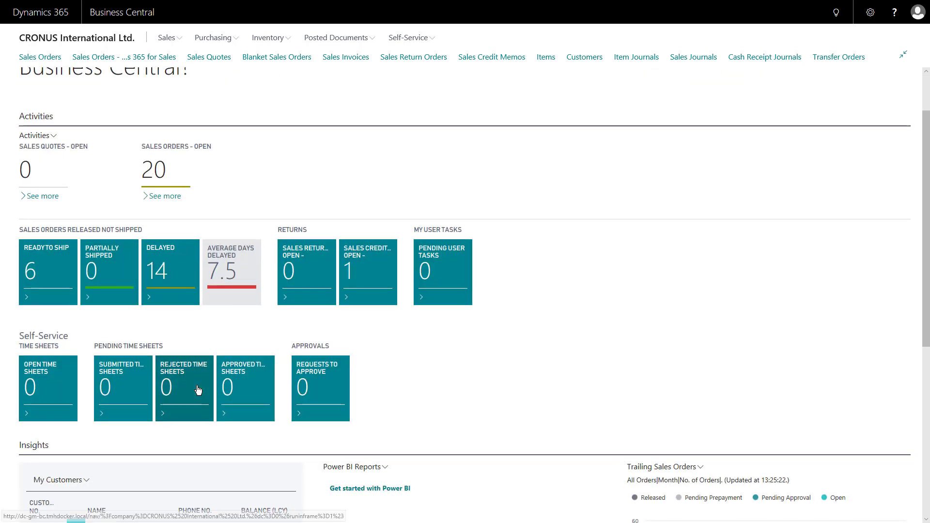
scroll(281, 246, down, 4)
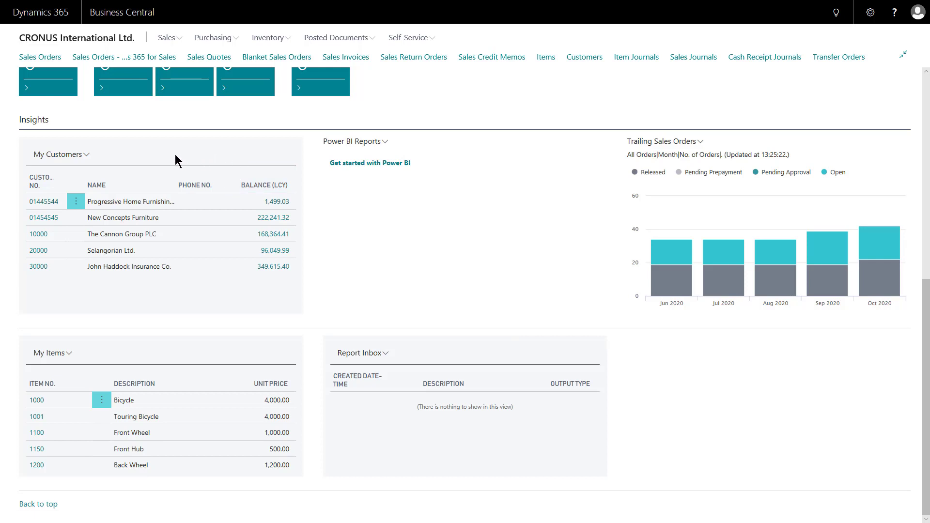
Add customer 40000 Deerfield Graphics Company to My Customers through Manage List.
click(87, 155)
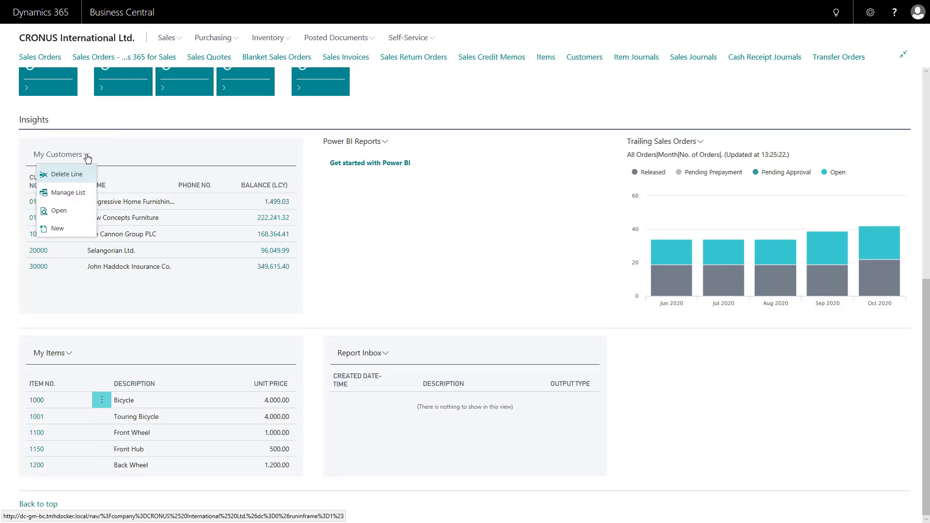
click(68, 193)
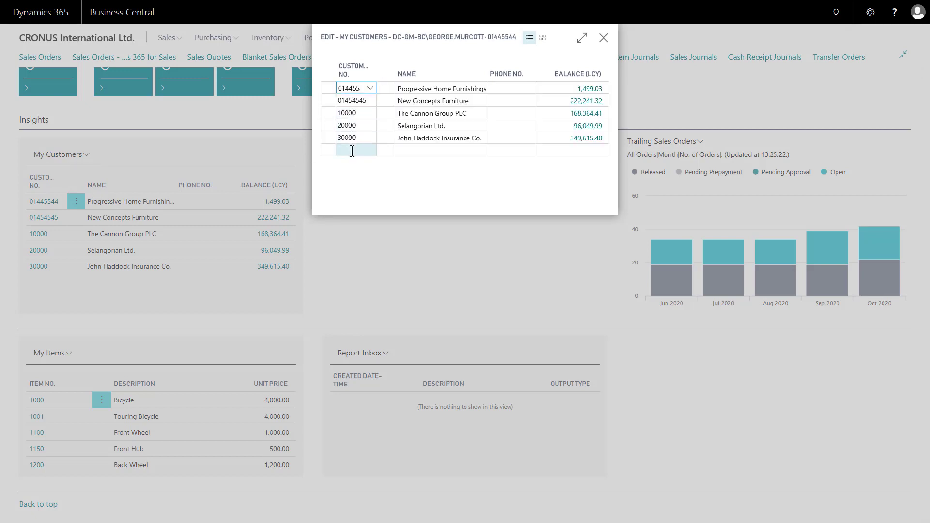
click(352, 151)
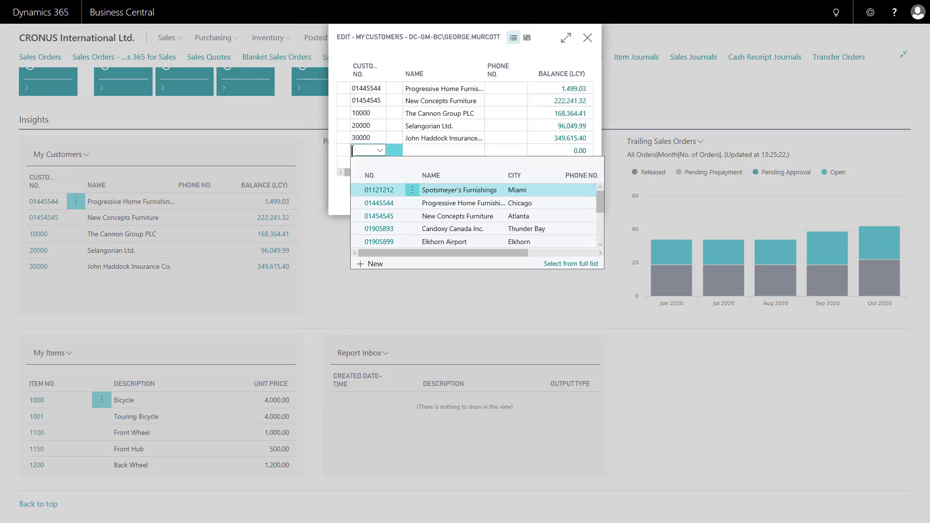
text(400)
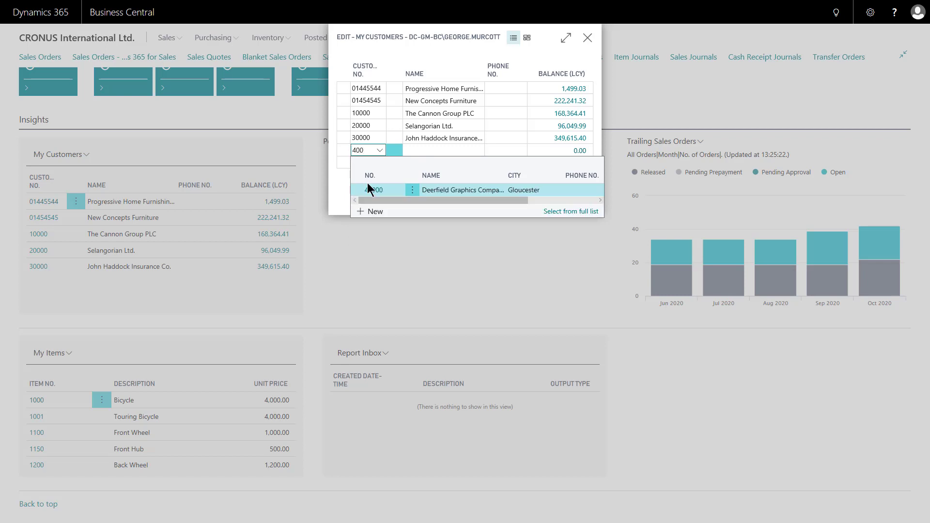
click(372, 191)
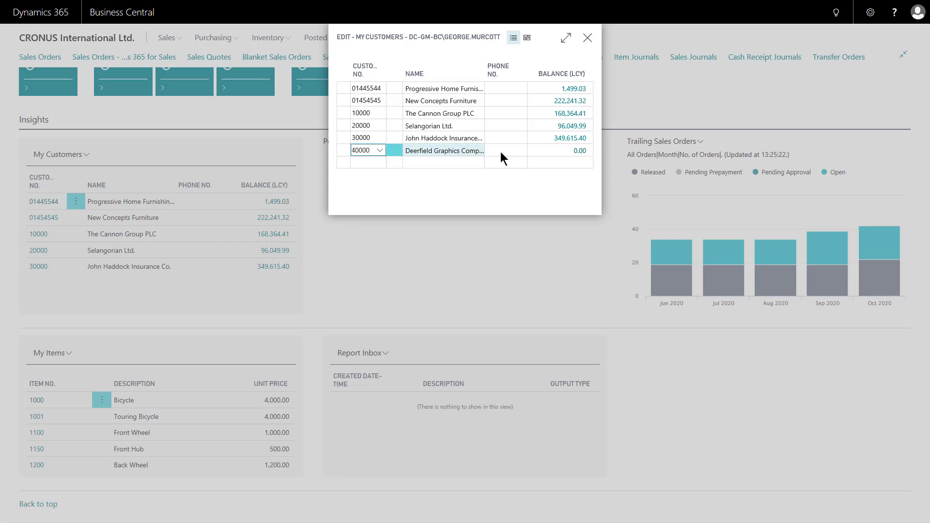
click(587, 38)
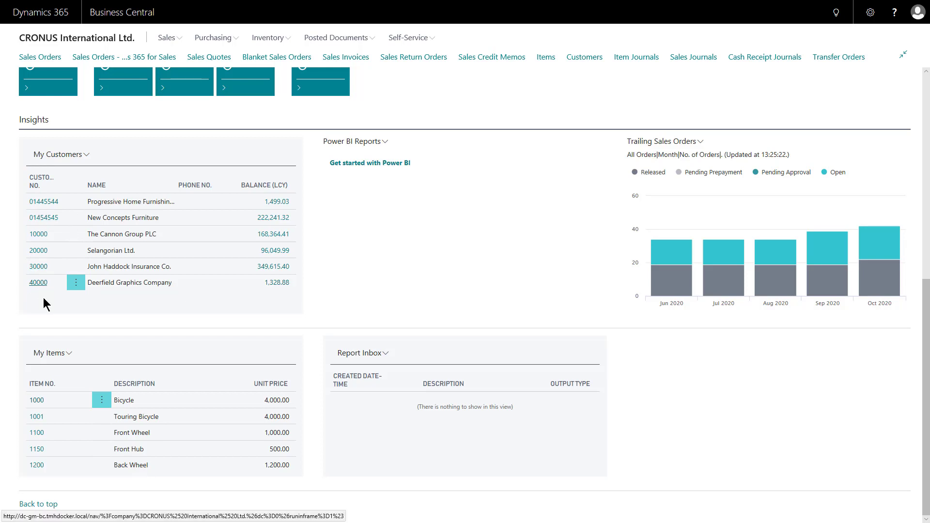
View the Deerfield Graphics Company customer card, showing a 1,328.88 balance, then close it.
click(75, 285)
click(38, 283)
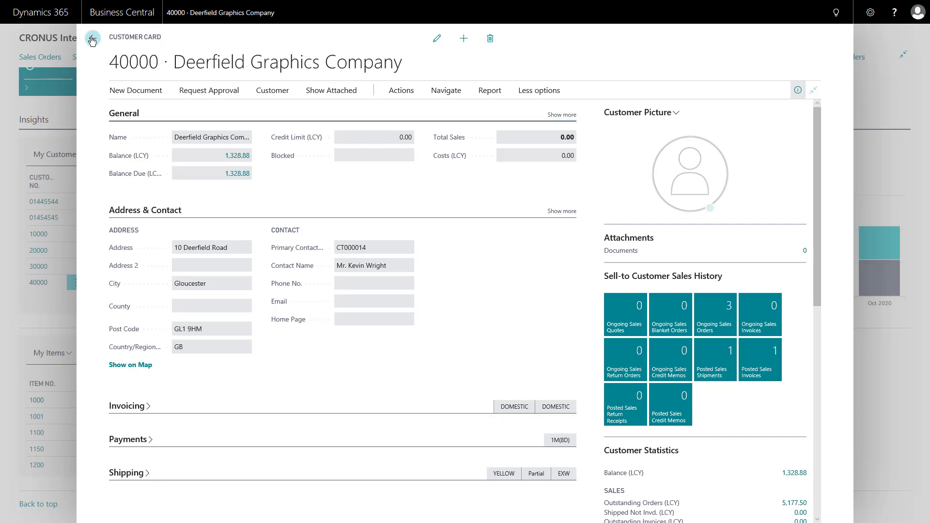
click(32, 178)
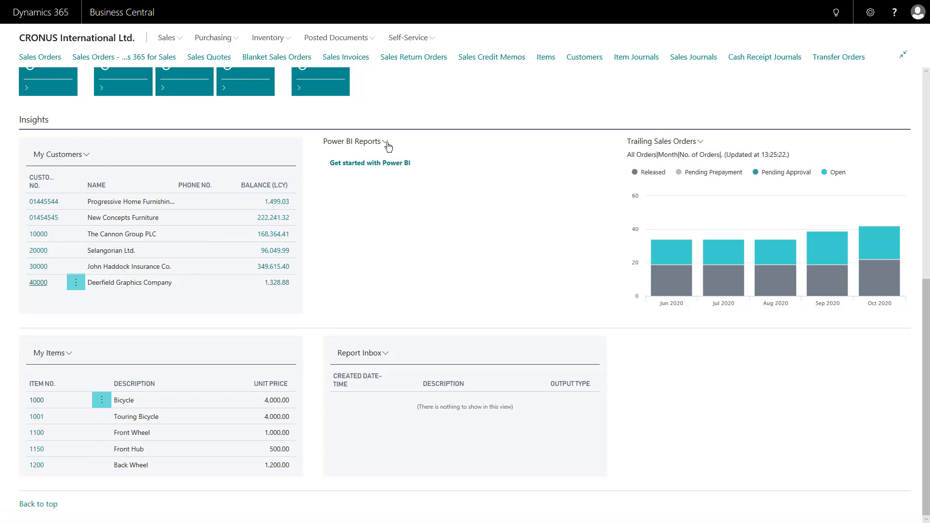
click(87, 155)
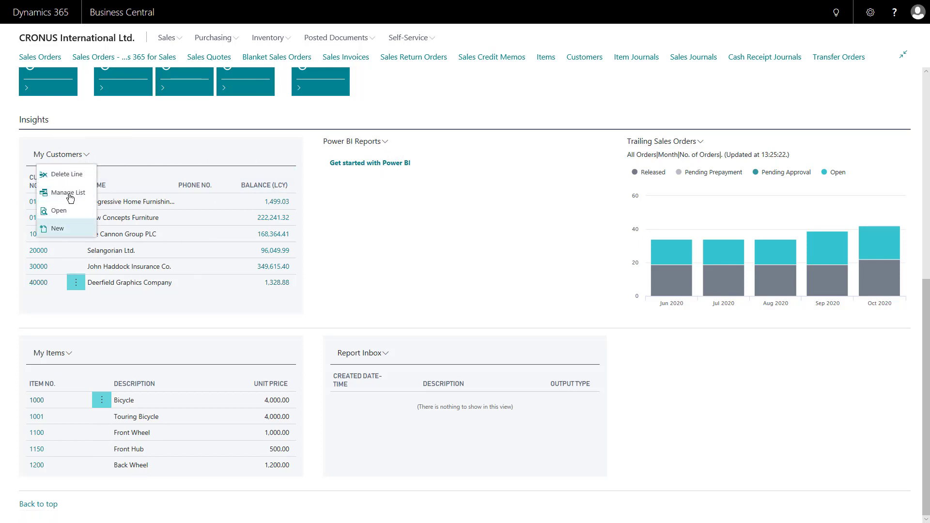
click(437, 142)
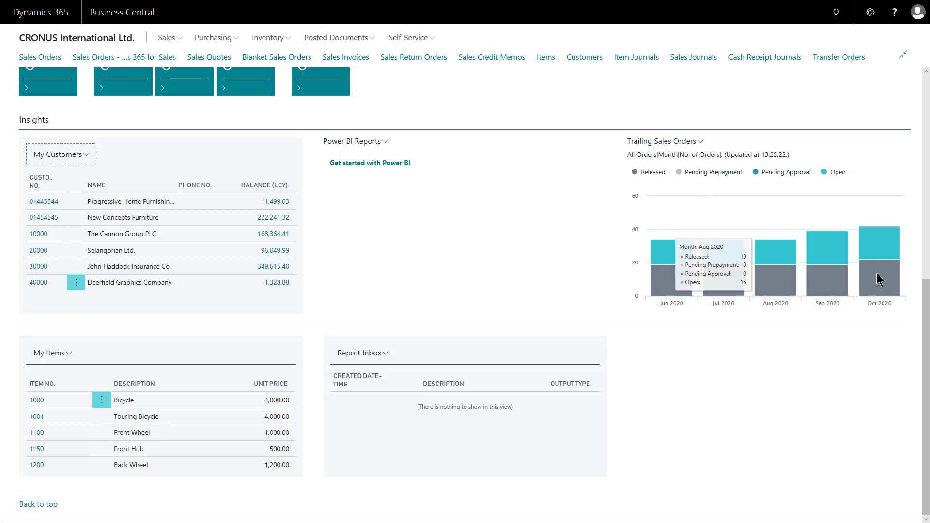
click(701, 142)
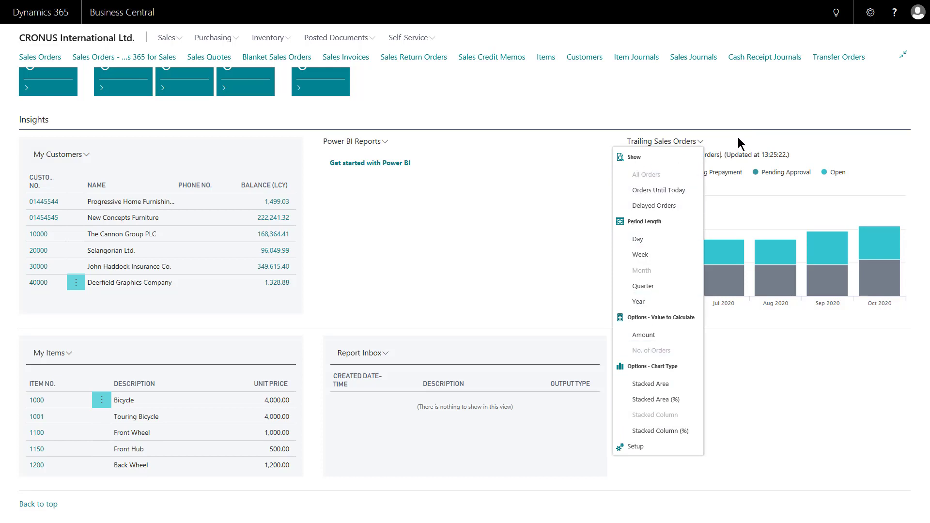
key(Escape)
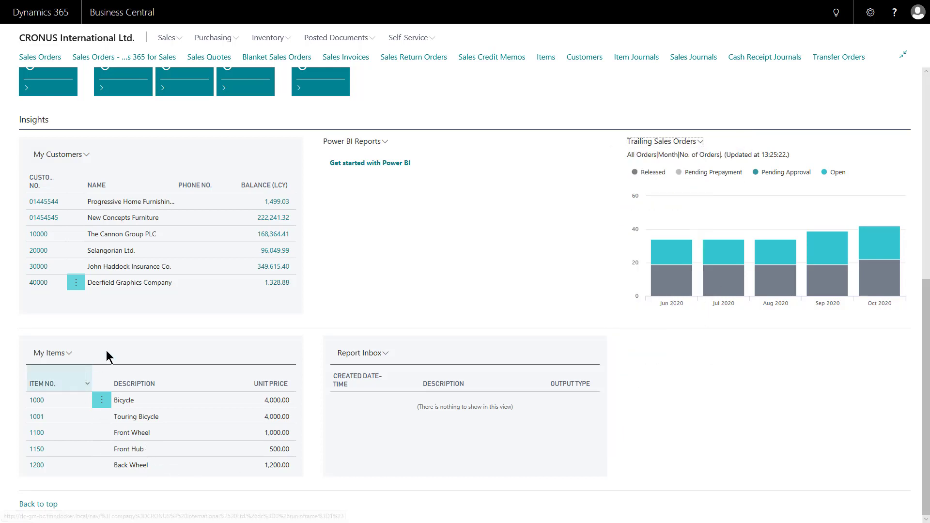